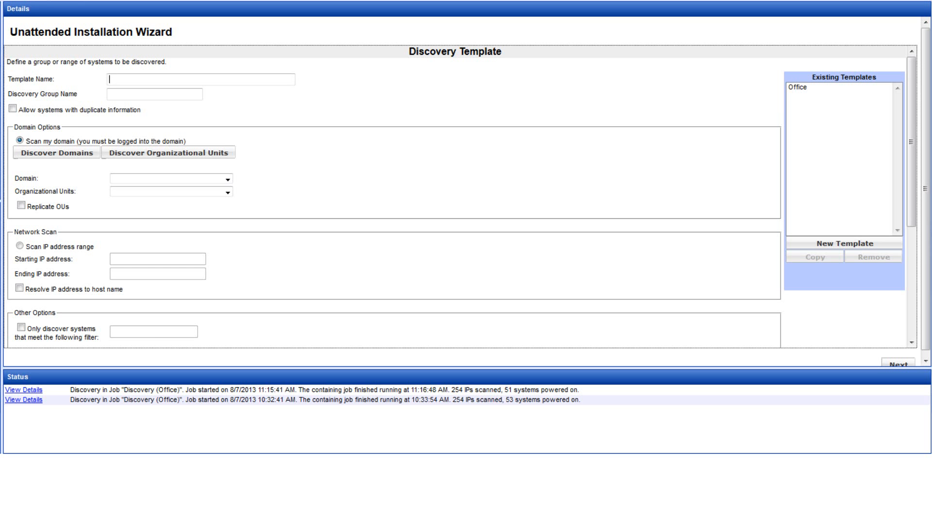
# Name the template 'Test' with group 'Test System' and allow duplicate systems
pyautogui.write('Test')
pyautogui.press('Tab')
pyautogui.write('Test System')
pyautogui.click(13, 108)
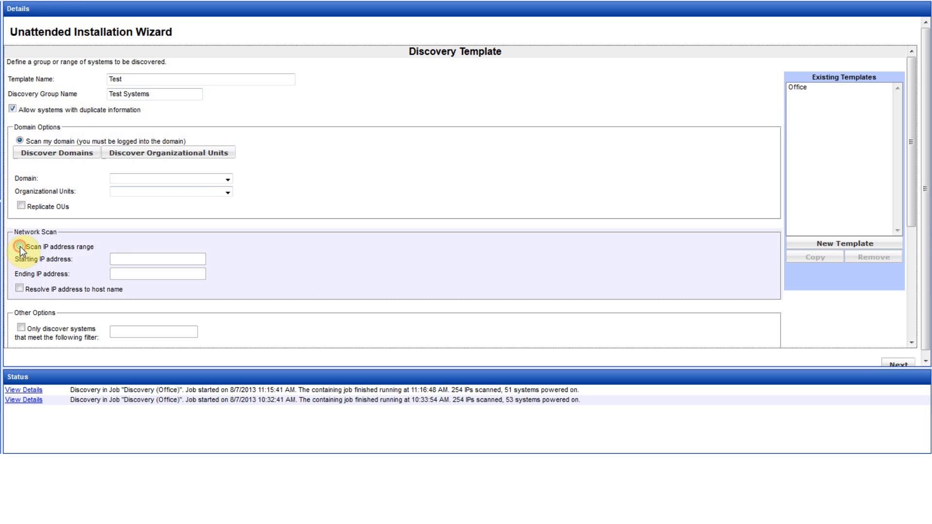
# Scan IP range 192.168.100.150 to 192.168.100.159 and resolve addresses to host names
pyautogui.click(19, 246)
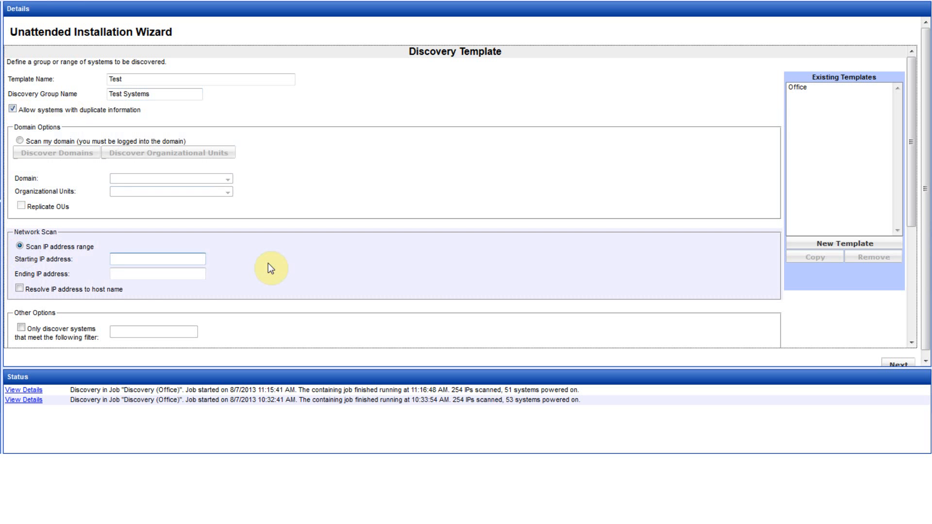
pyautogui.write('19')
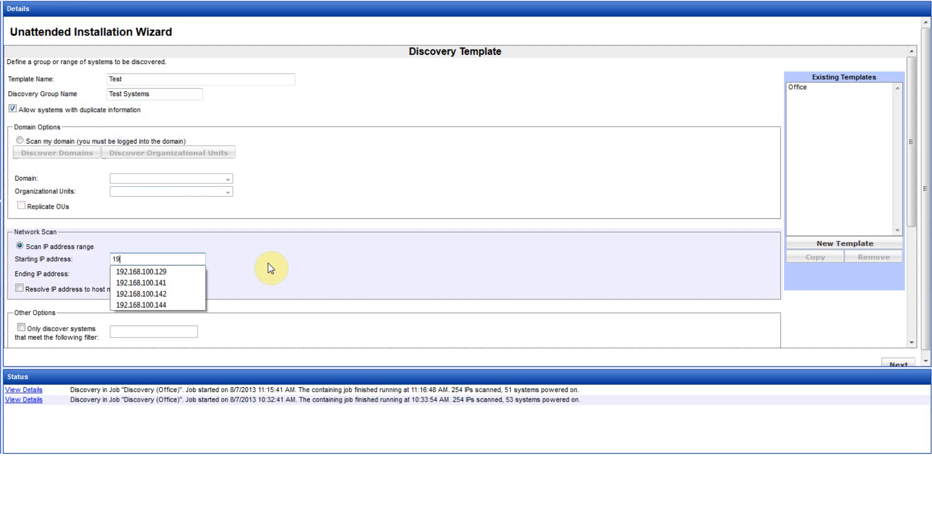
pyautogui.write('2.168.100.150')
pyautogui.press('Tab')
pyautogui.press('End')
pyautogui.press('BackSpace')
pyautogui.write('9')
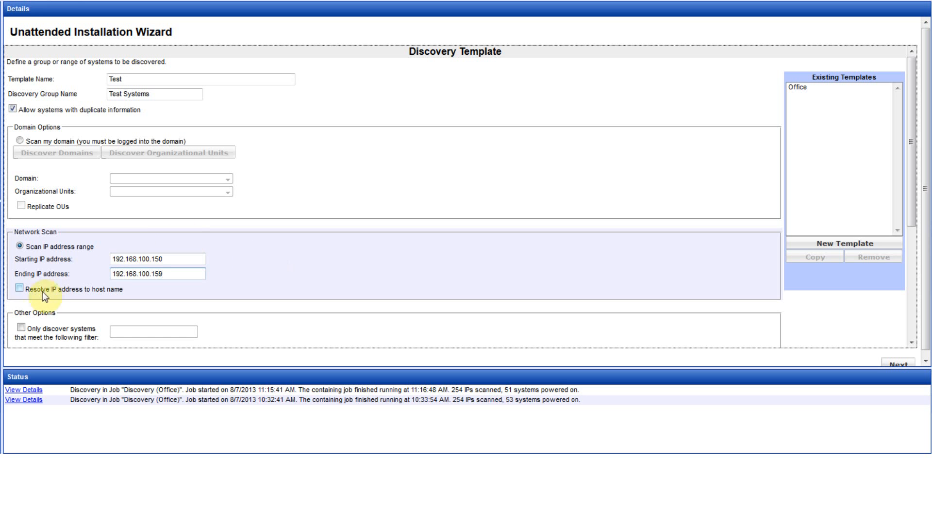
pyautogui.click(20, 289)
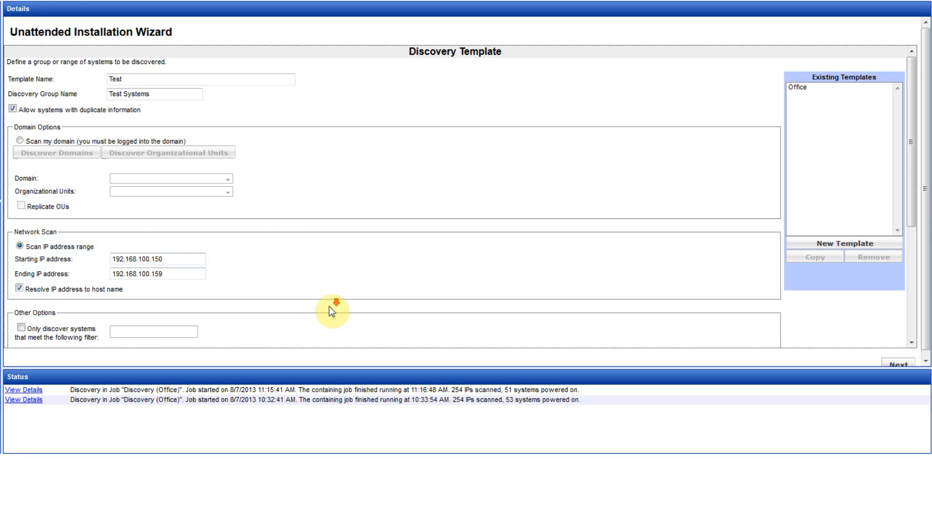
# Restrict discovery to systems matching the *xp filter and save the template changes
pyautogui.scroll(-3, 329, 306)
pyautogui.scroll(-1, 332, 310)
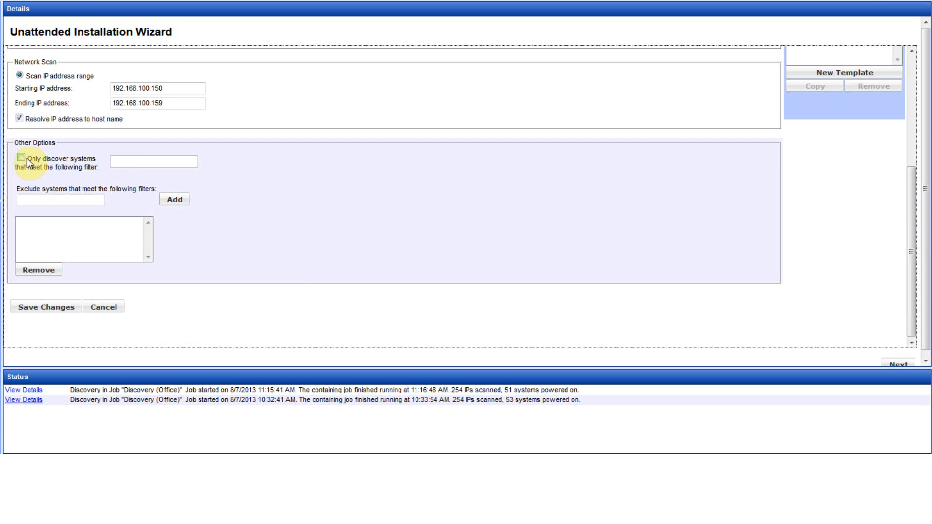
pyautogui.click(23, 158)
pyautogui.click(165, 161)
pyautogui.write('*xp*')
pyautogui.click(58, 309)
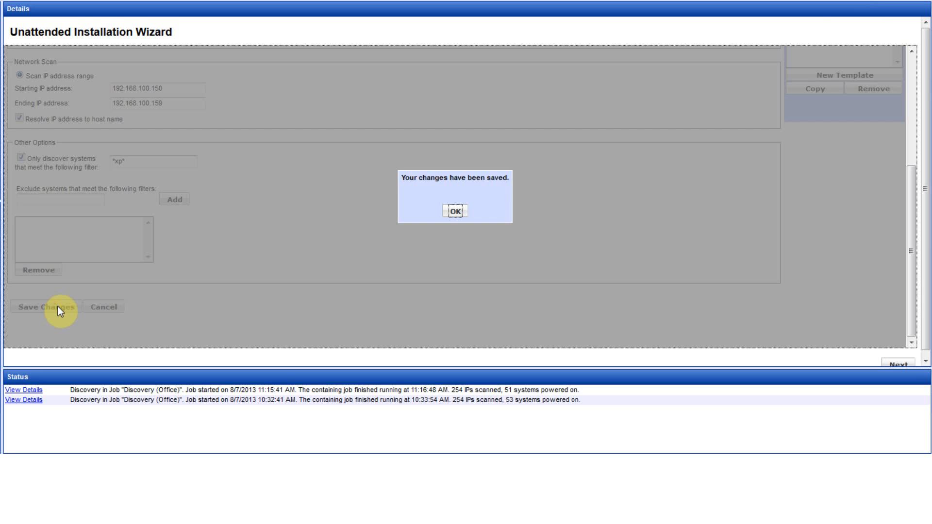
pyautogui.click(454, 211)
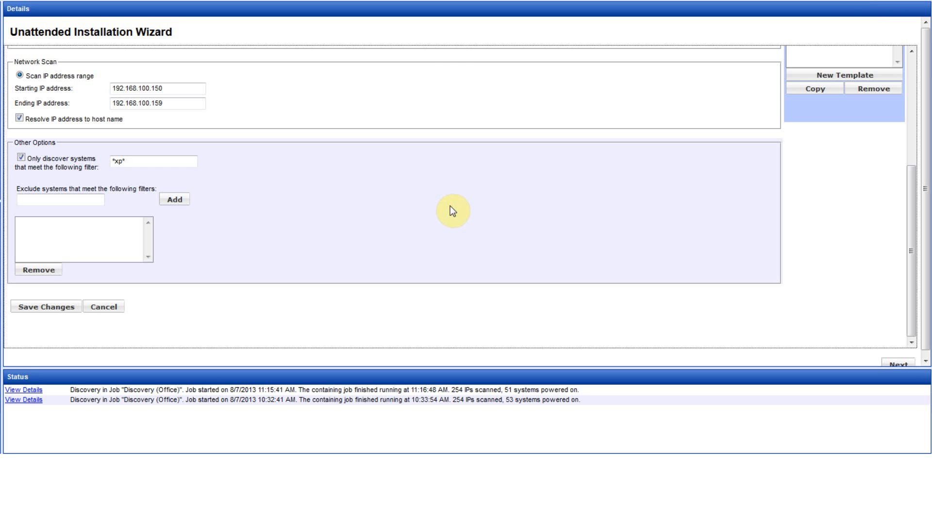
# Choose the 8AM On, 5PM Off power-on-hours template and advance to client deployment
pyautogui.click(901, 362)
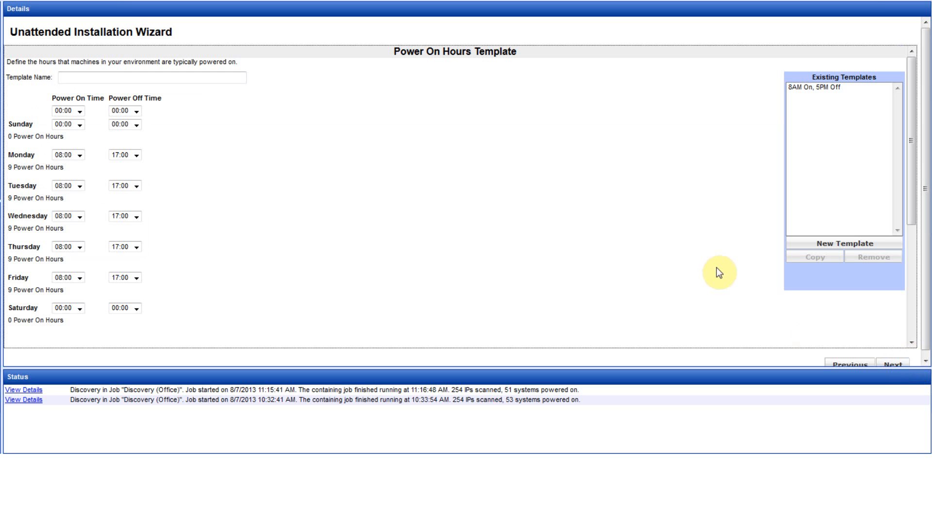
pyautogui.click(827, 90)
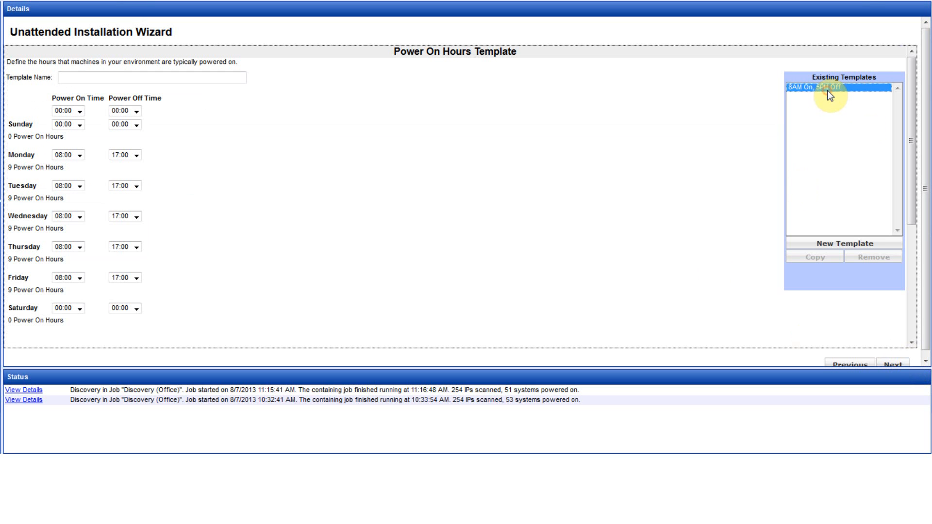
pyautogui.click(892, 363)
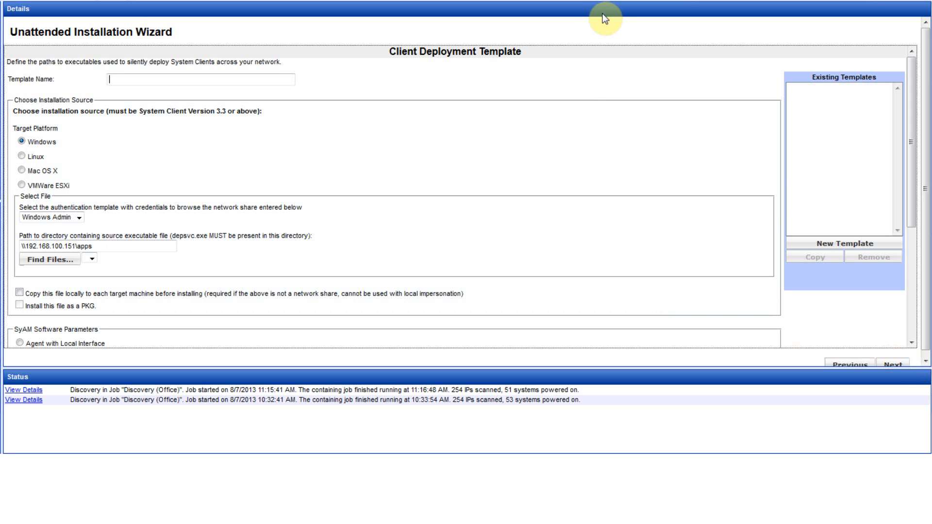
# Name the template 'Windows Client 4.52' and list files from the \\192.168.100.151\apps share
pyautogui.write('W')
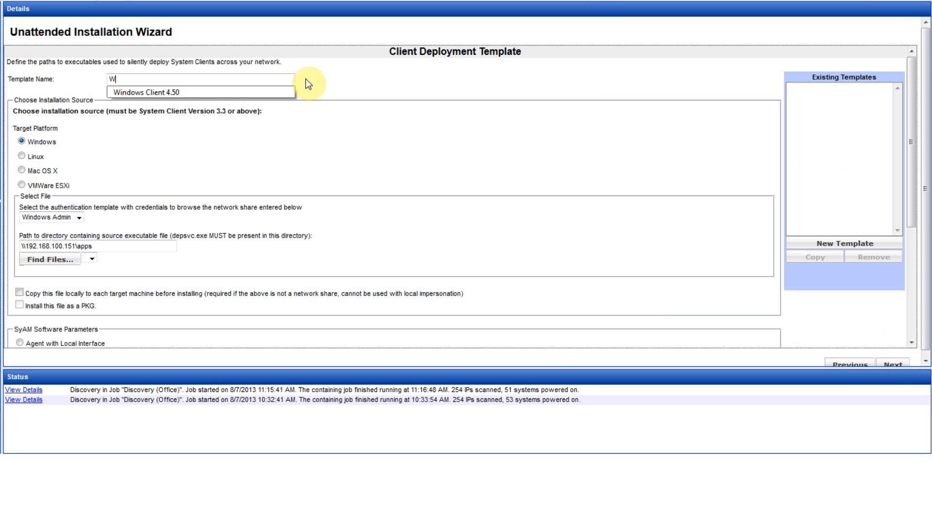
pyautogui.write('indows Client 4.52')
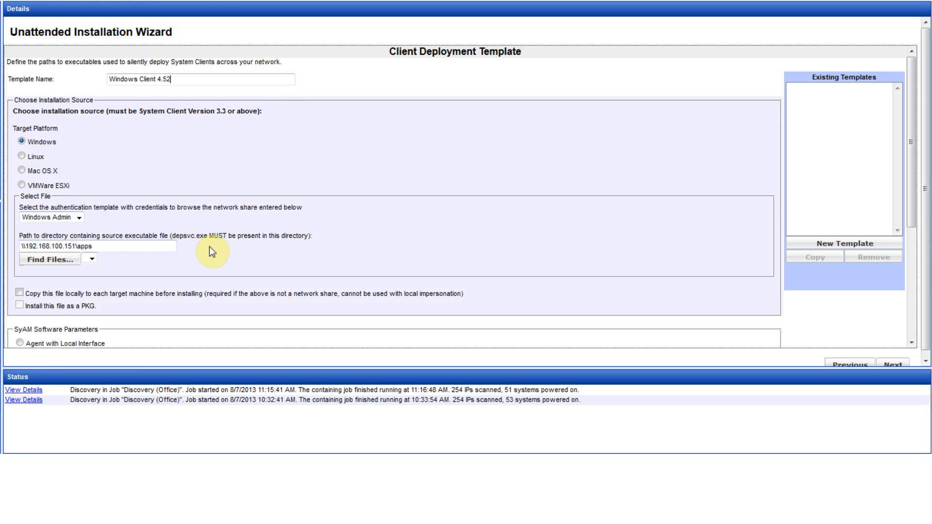
pyautogui.click(60, 262)
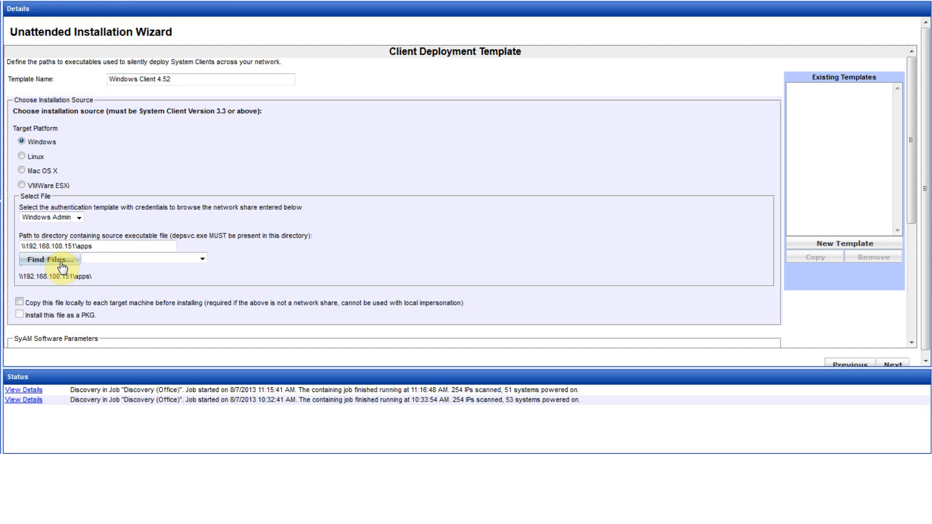
# Select 6595 SyAM System Client.exe from SyAM-Clients-Windows-Current, installing Agent with Local Interface
pyautogui.click(131, 260)
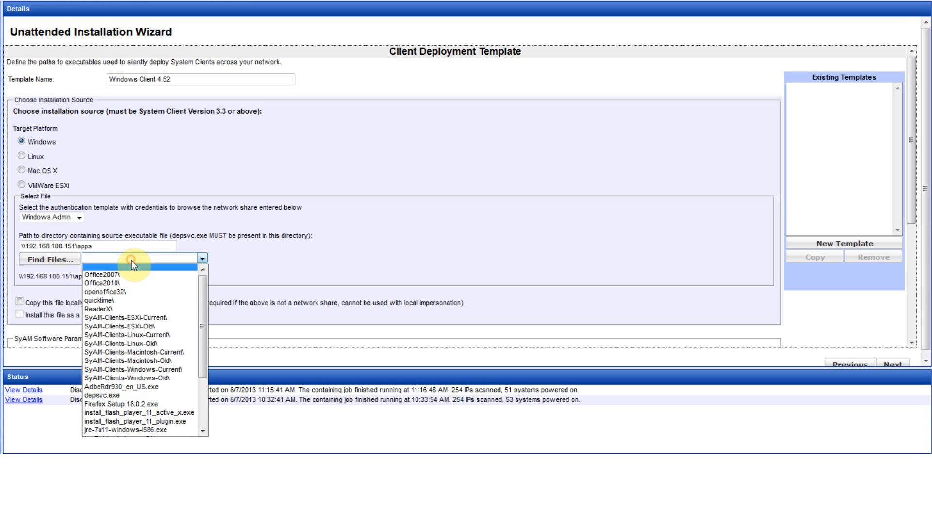
pyautogui.click(140, 369)
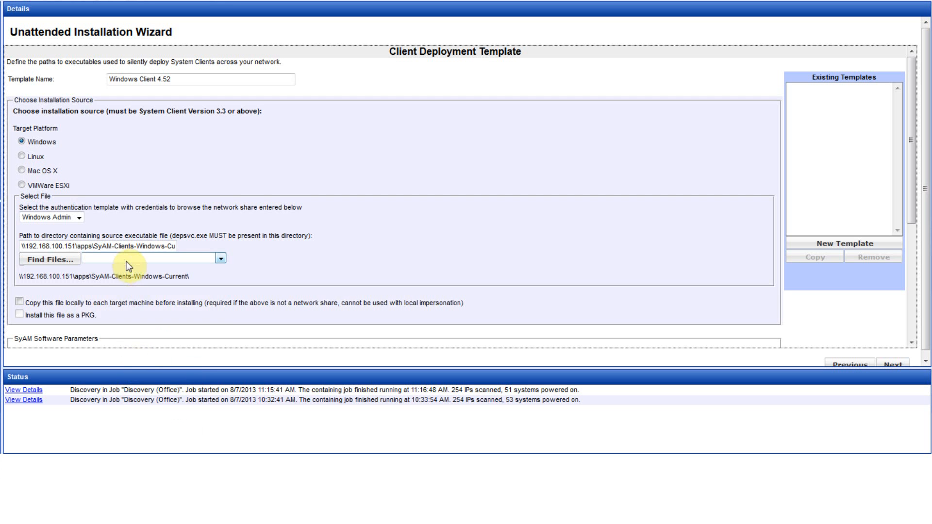
pyautogui.click(124, 258)
pyautogui.click(127, 274)
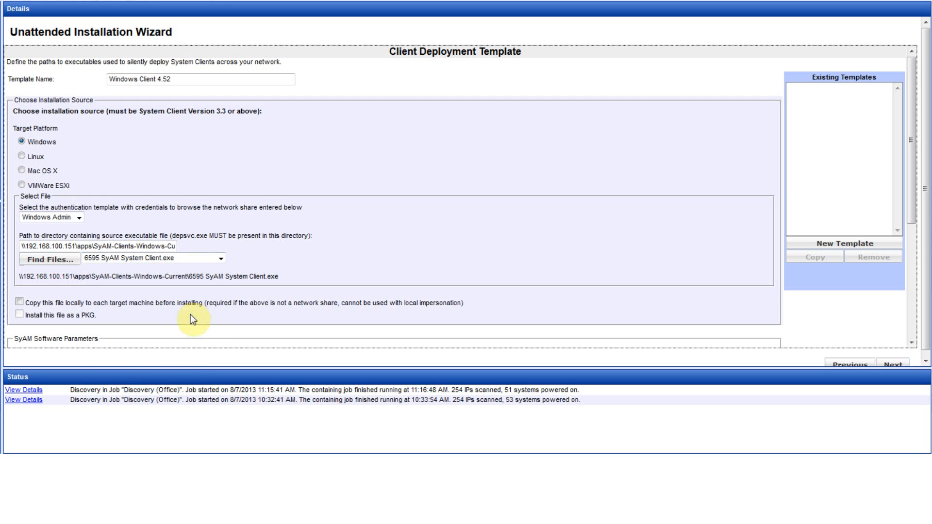
pyautogui.scroll(-3, 190, 307)
pyautogui.click(19, 212)
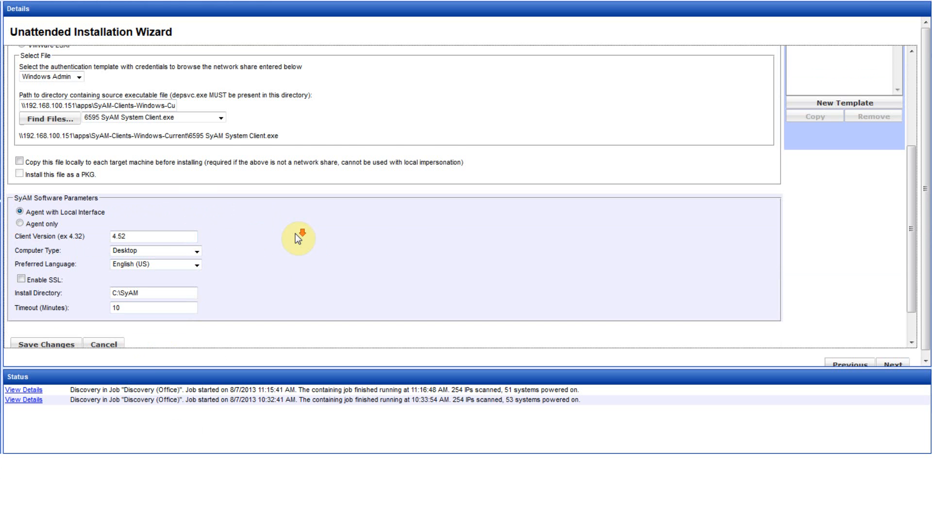
# Save the client deployment template and continue to the IP address step
pyautogui.scroll(-1, 298, 239)
pyautogui.click(67, 313)
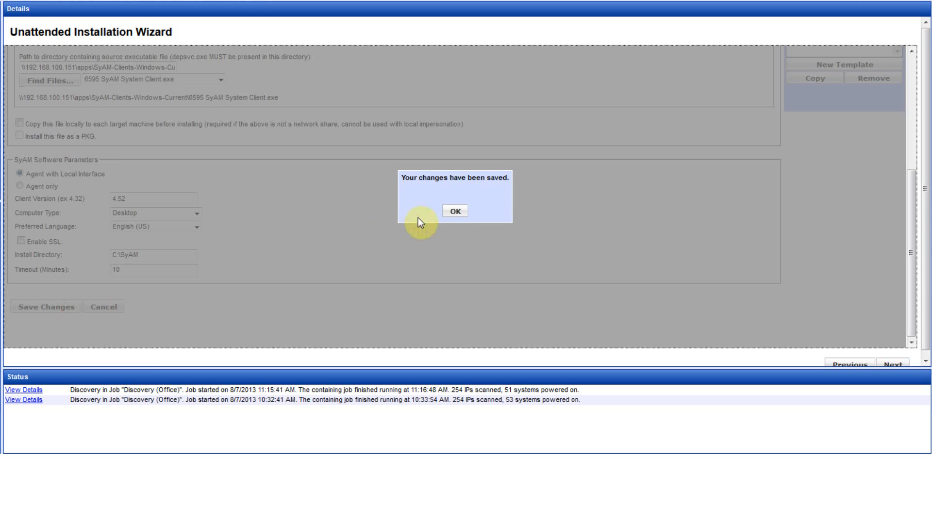
pyautogui.click(454, 212)
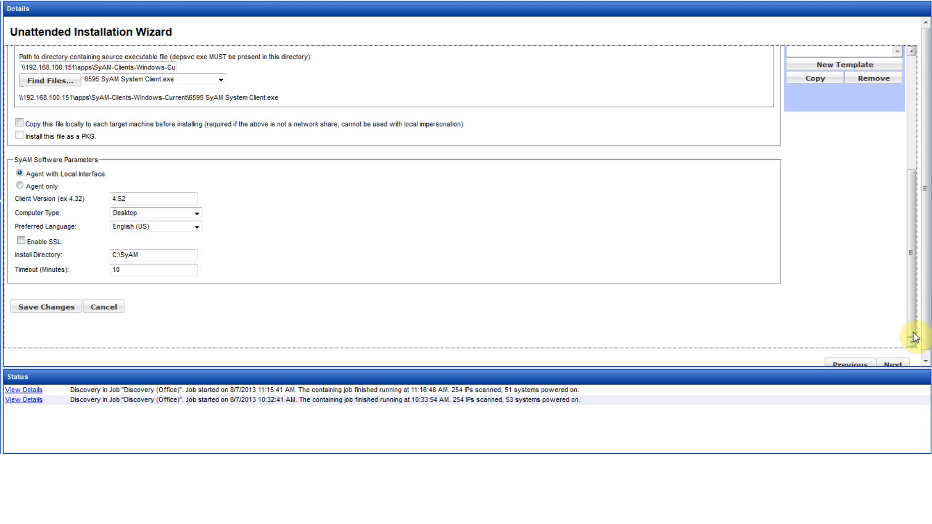
pyautogui.click(895, 363)
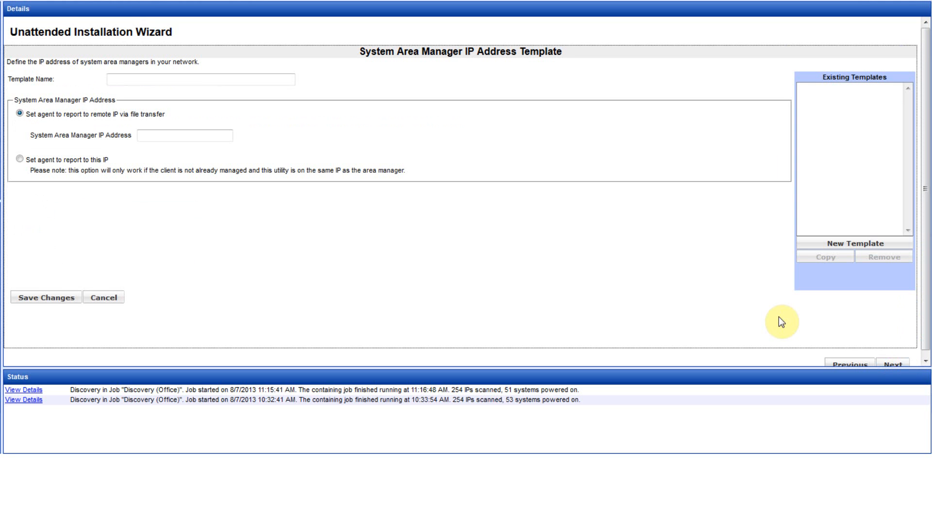
# Save template 'Local System Area Manager' with area manager IP 192.168.100.151, then continue
pyautogui.write('Local System Area Manager')
pyautogui.click(170, 136)
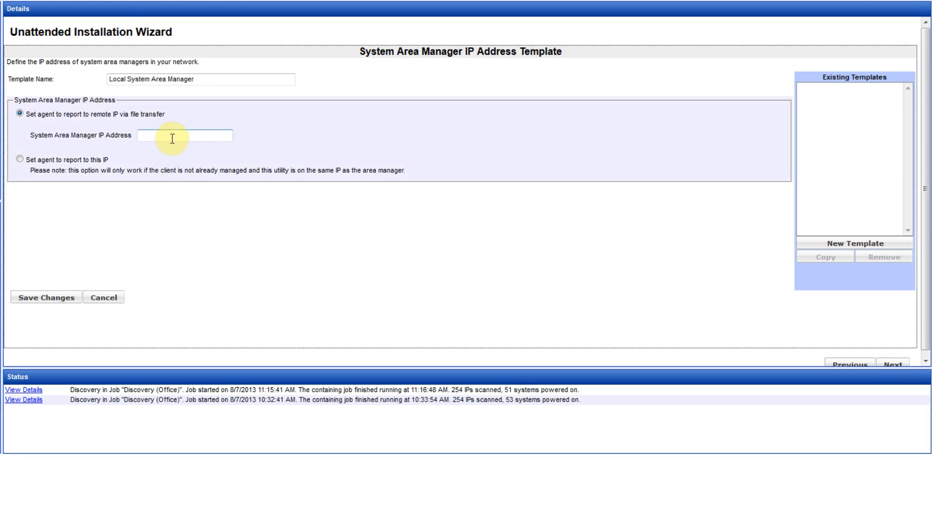
pyautogui.write('92.168.100')
pyautogui.click(79, 296)
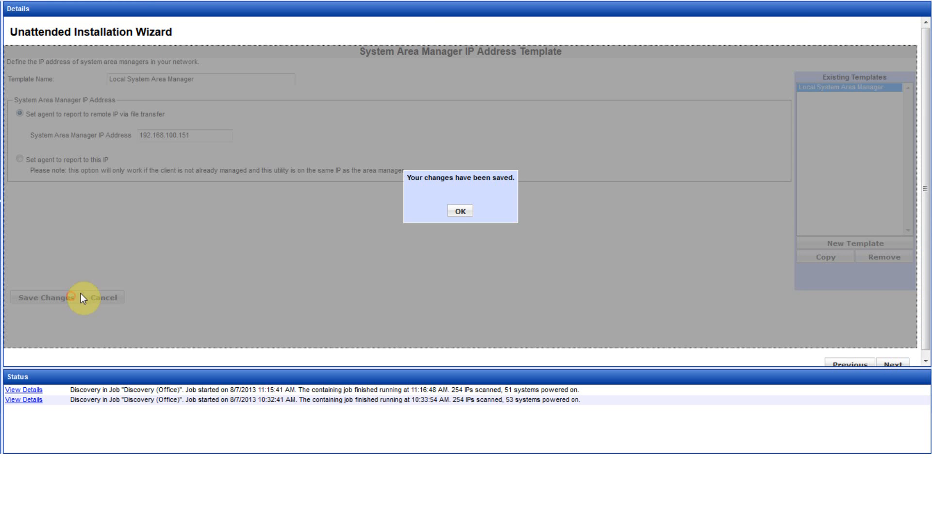
pyautogui.click(459, 210)
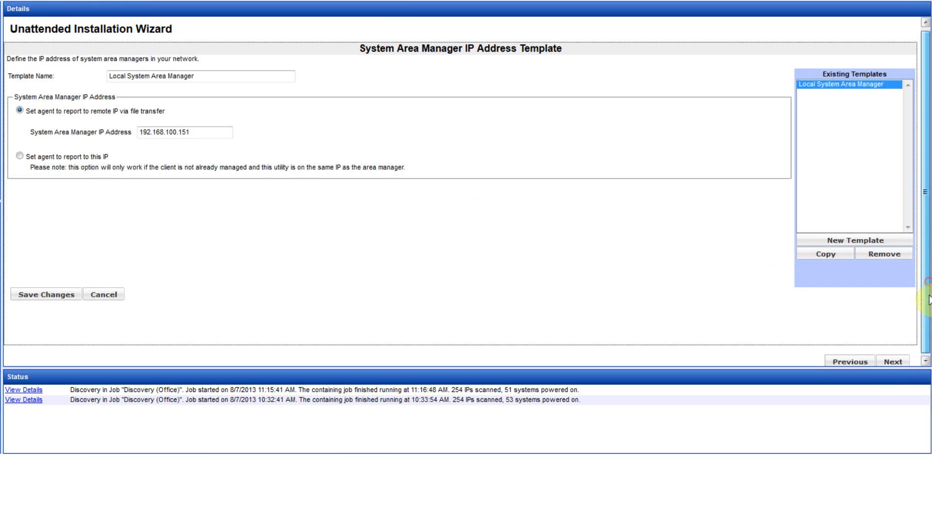
pyautogui.click(893, 363)
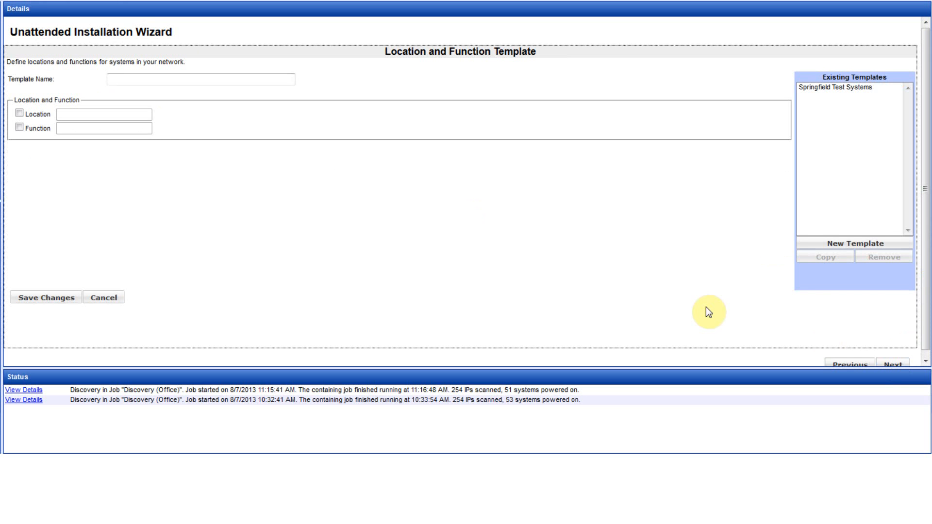
# Apply the Springfield Test Systems location template and advance to power settings
pyautogui.click(865, 93)
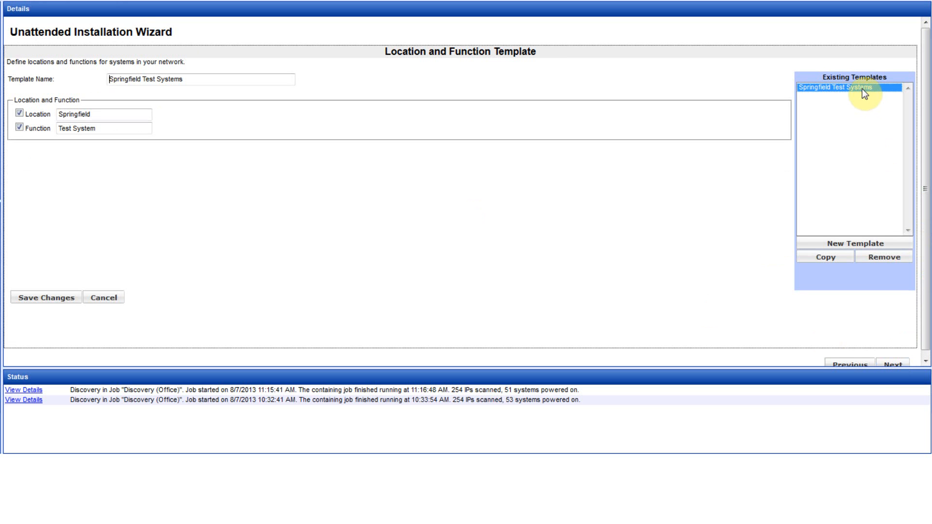
pyautogui.click(899, 365)
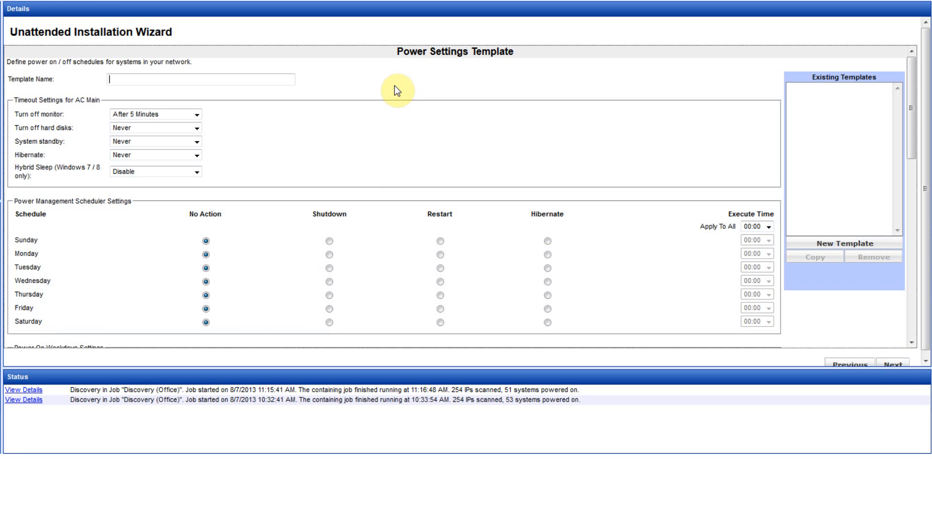
# Name the template 'Power Off Weekdays 7 PM' with Shutdown at 19:00 Monday through Friday
pyautogui.write('Power Off Weekdays 7 PM')
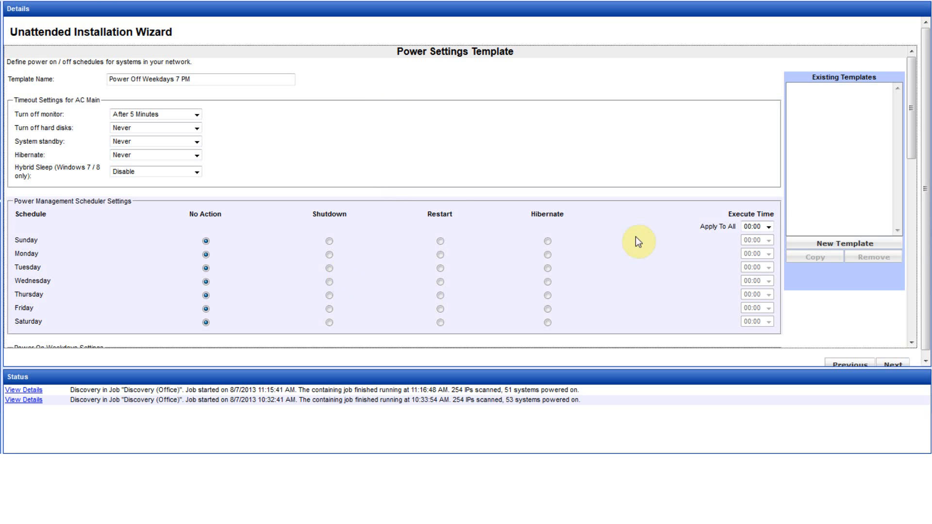
pyautogui.click(757, 226)
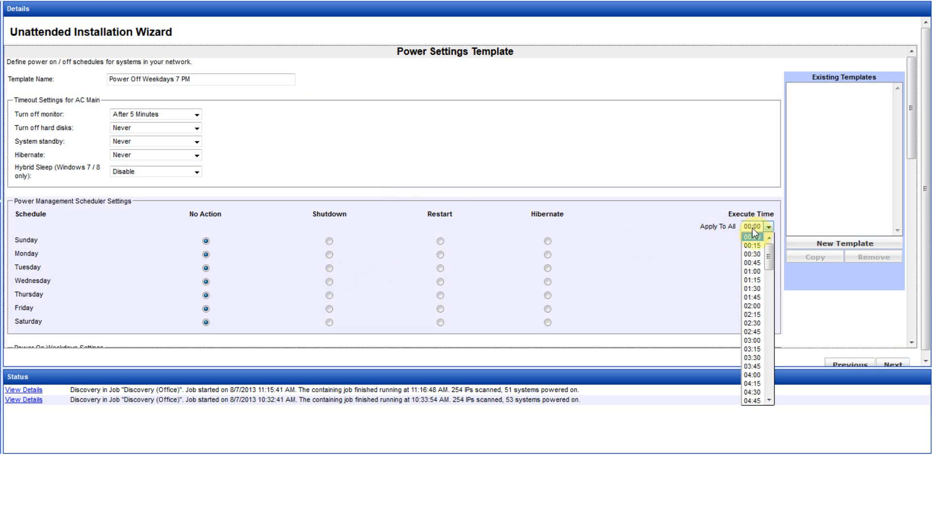
pyautogui.moveTo(767, 262); pyautogui.dragTo(772, 360)
pyautogui.click(752, 361)
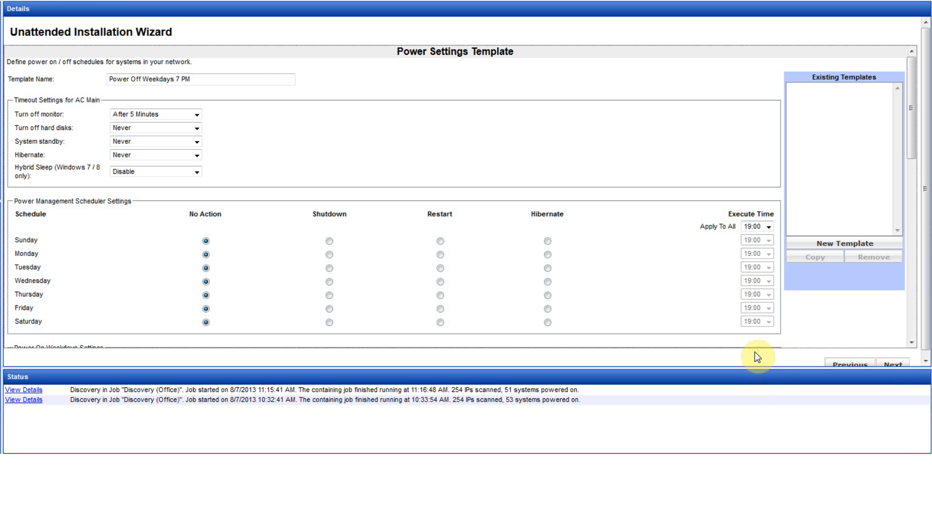
pyautogui.click(329, 254)
pyautogui.click(329, 268)
pyautogui.click(329, 281)
pyautogui.click(329, 295)
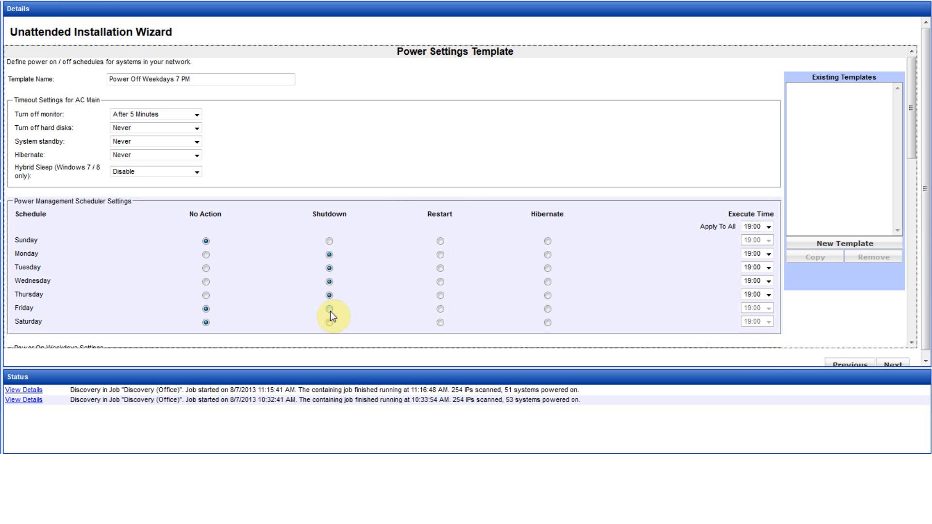
pyautogui.click(329, 309)
# Save the power settings template and confirm the changes
pyautogui.moveTo(907, 120); pyautogui.dragTo(892, 250)
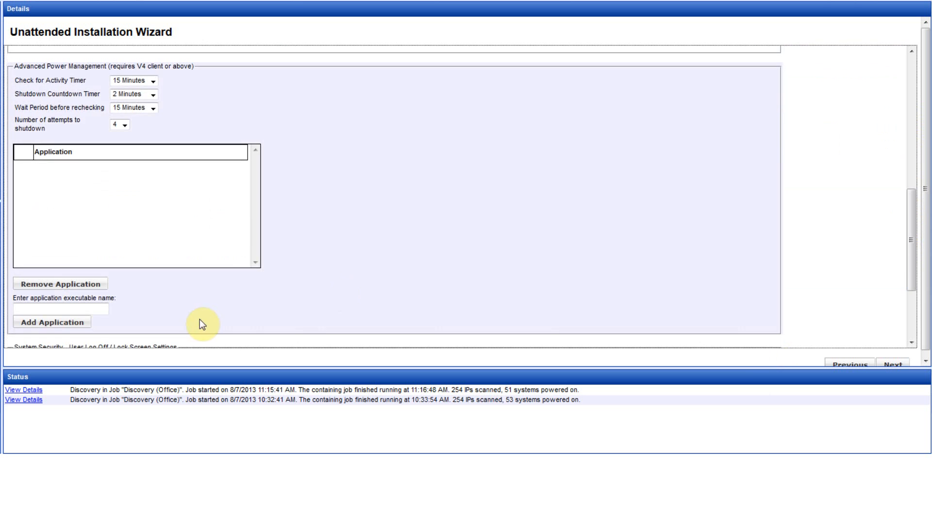
pyautogui.scroll(-3, 228, 315)
pyautogui.click(61, 309)
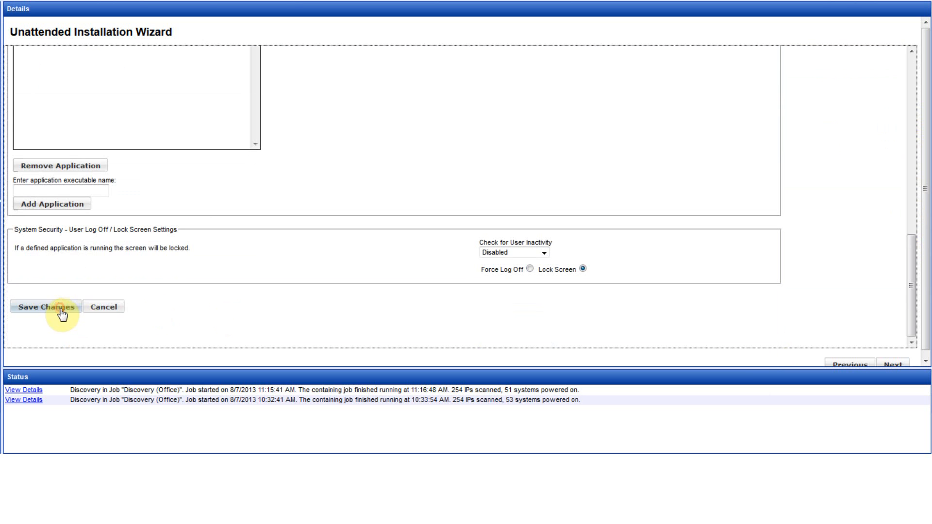
pyautogui.click(453, 212)
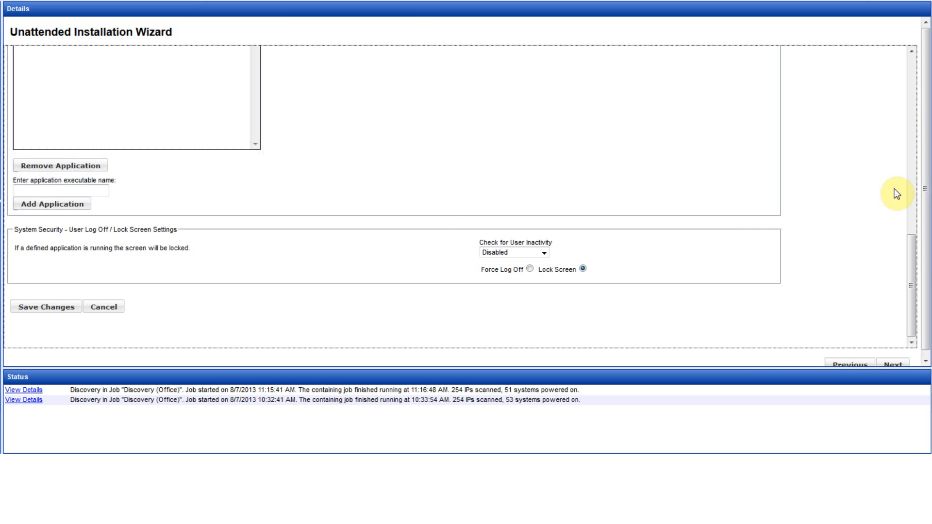
pyautogui.moveTo(926, 187); pyautogui.dragTo(926, 224)
# Start a new recurring schedule dated 07/08/2013 with a 06:00 start time
pyautogui.click(894, 360)
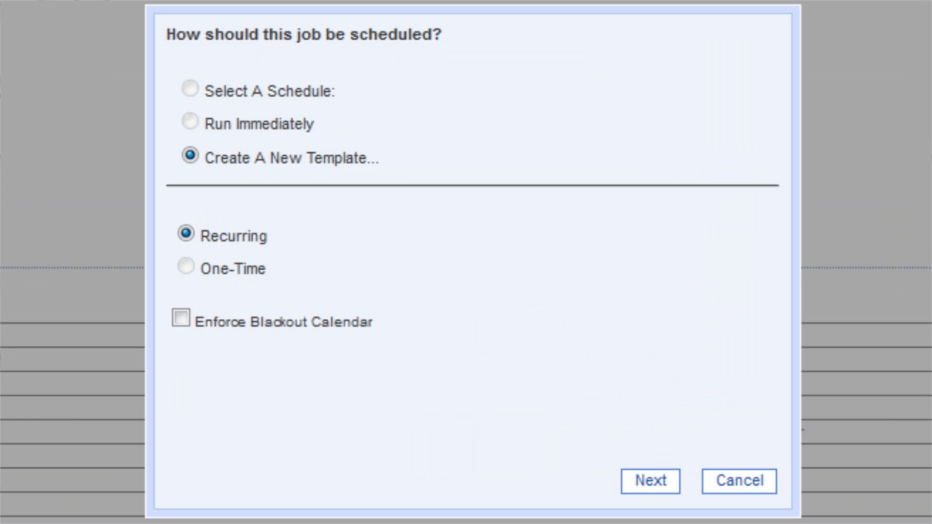
pyautogui.click(648, 479)
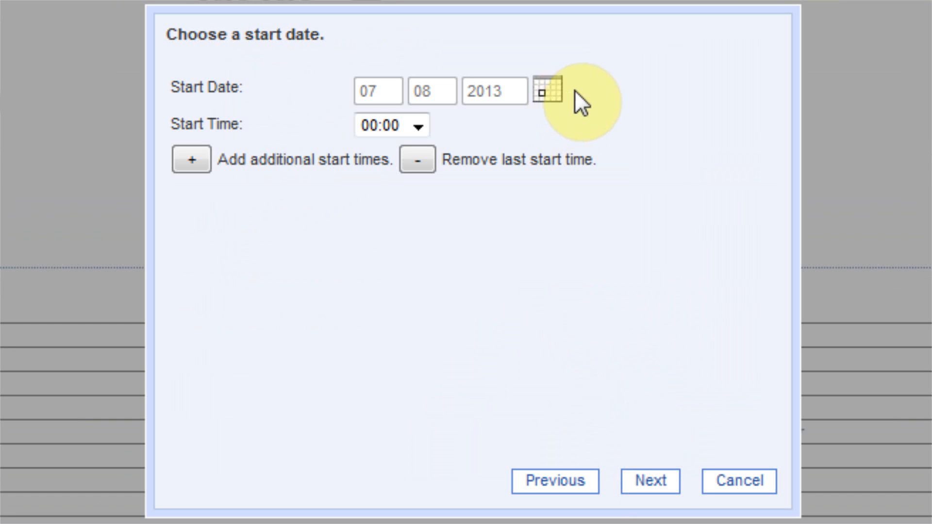
pyautogui.click(419, 126)
pyautogui.moveTo(422, 187); pyautogui.dragTo(417, 254)
pyautogui.click(386, 270)
# Add extra start times 10:00, 16:00 and 18:00
pyautogui.click(202, 160)
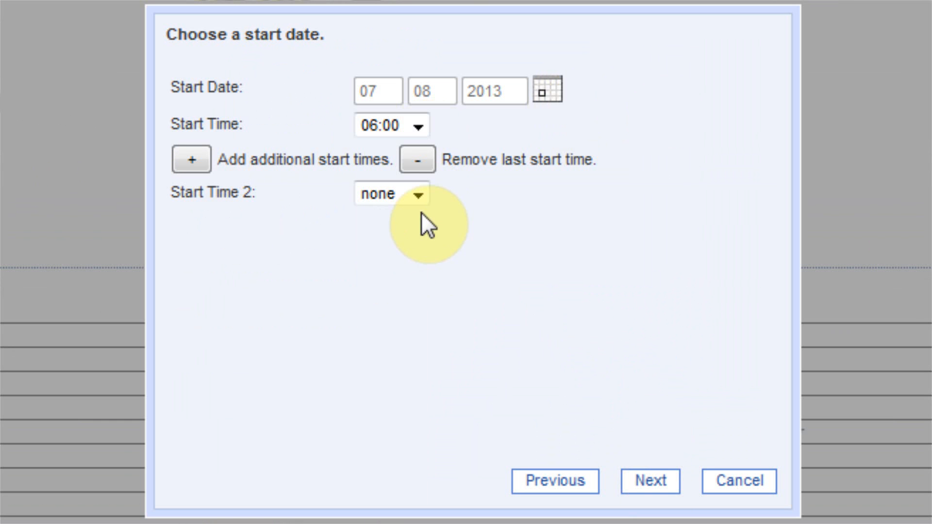
pyautogui.click(420, 195)
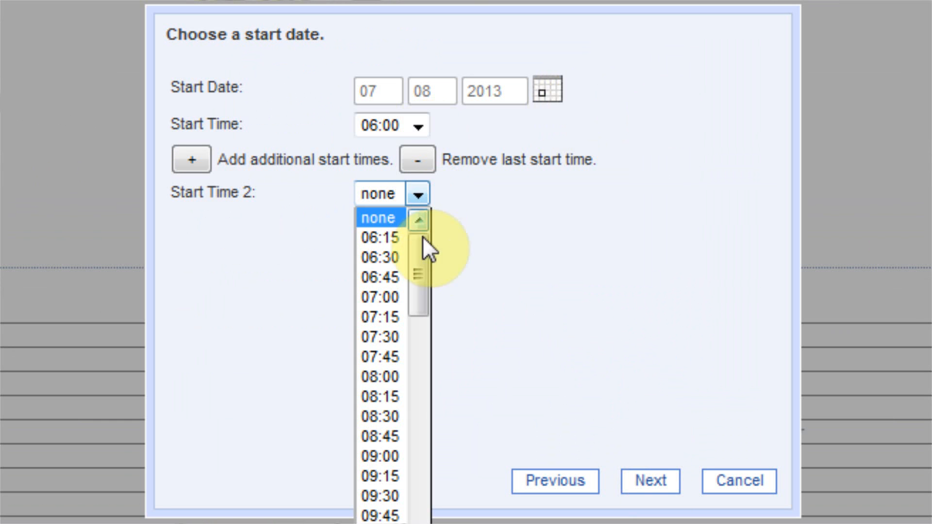
pyautogui.click(390, 520)
pyautogui.click(201, 162)
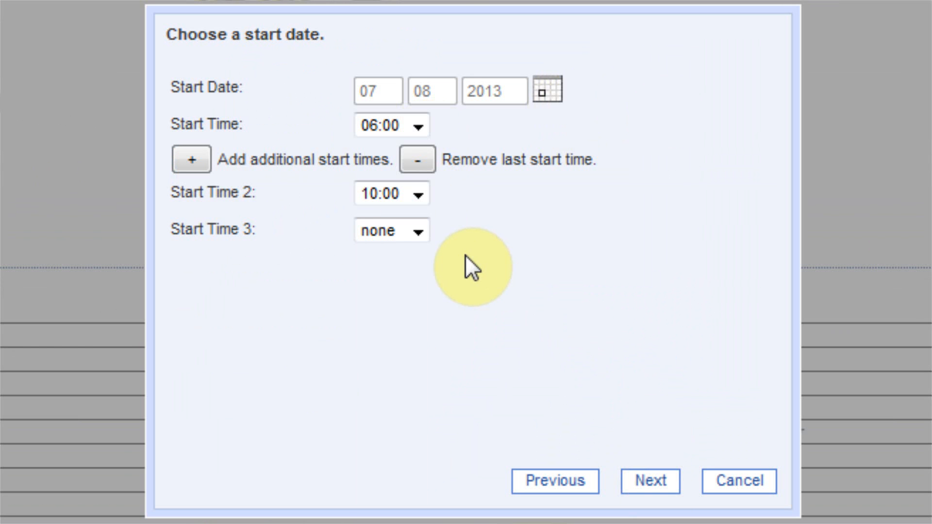
pyautogui.click(418, 231)
pyautogui.moveTo(421, 294); pyautogui.dragTo(431, 389)
pyautogui.click(401, 490)
pyautogui.click(196, 156)
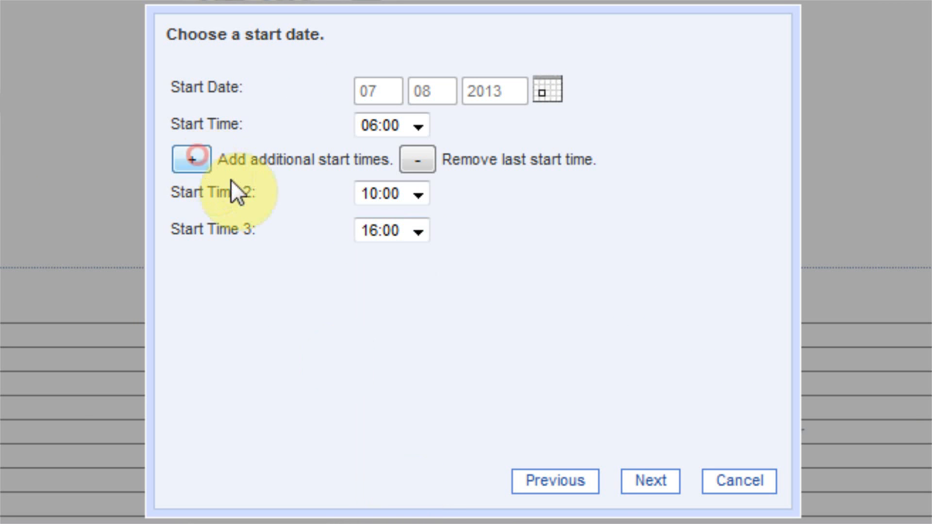
pyautogui.click(426, 268)
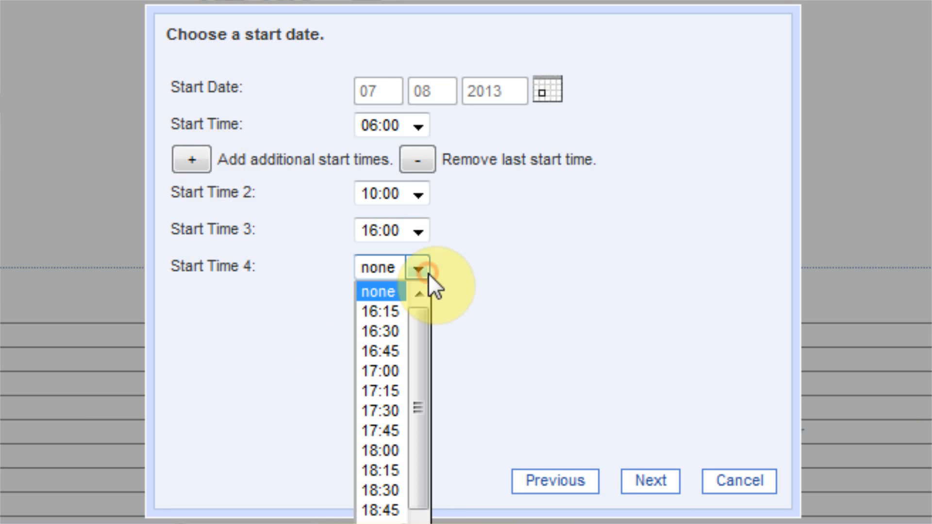
pyautogui.click(401, 451)
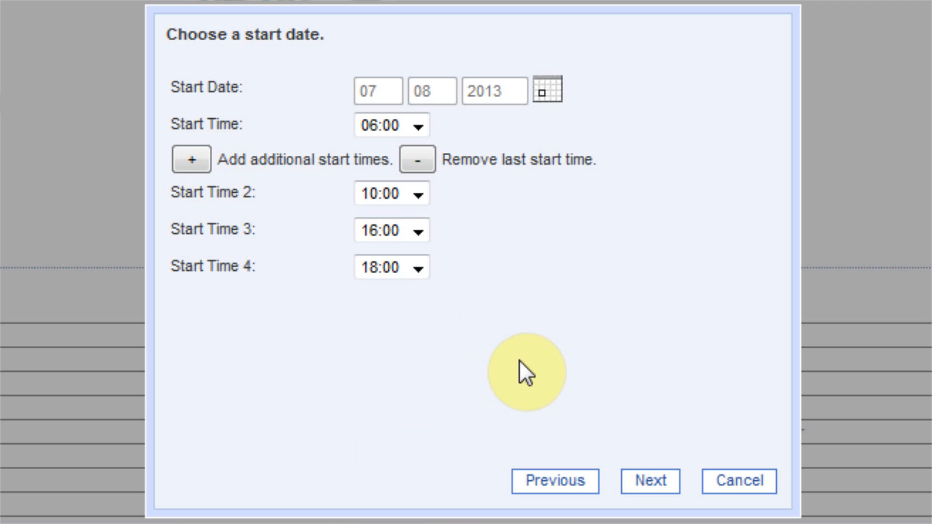
# Run the job on Week Days (Monday to Friday) and accept the schedule summary
pyautogui.click(641, 484)
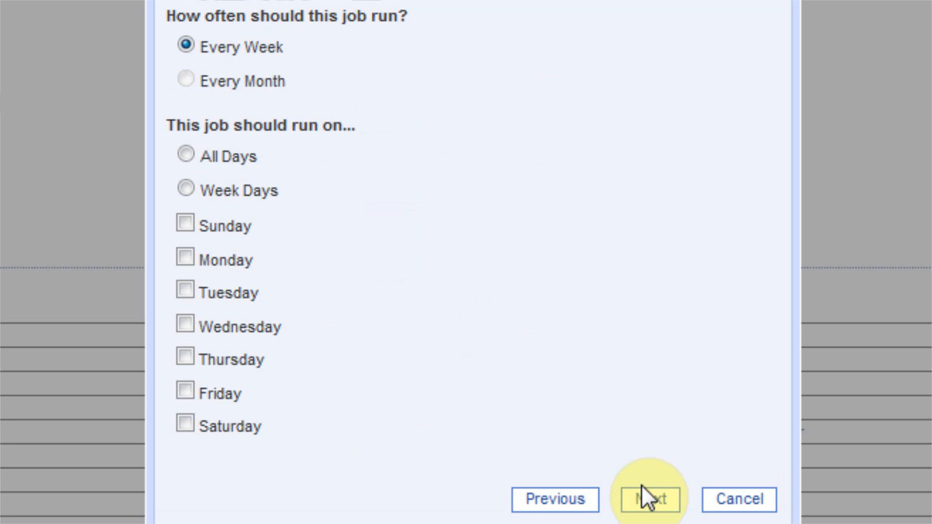
pyautogui.click(187, 188)
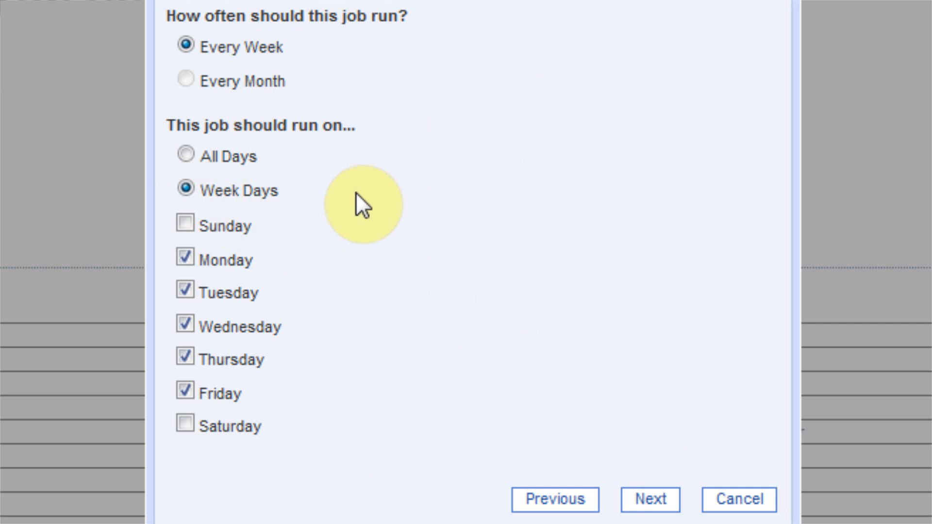
pyautogui.click(646, 499)
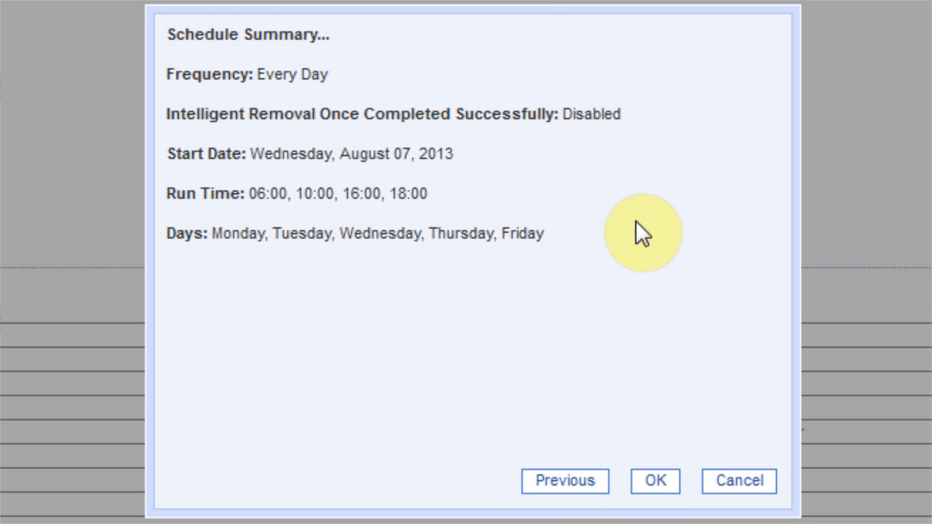
pyautogui.click(658, 478)
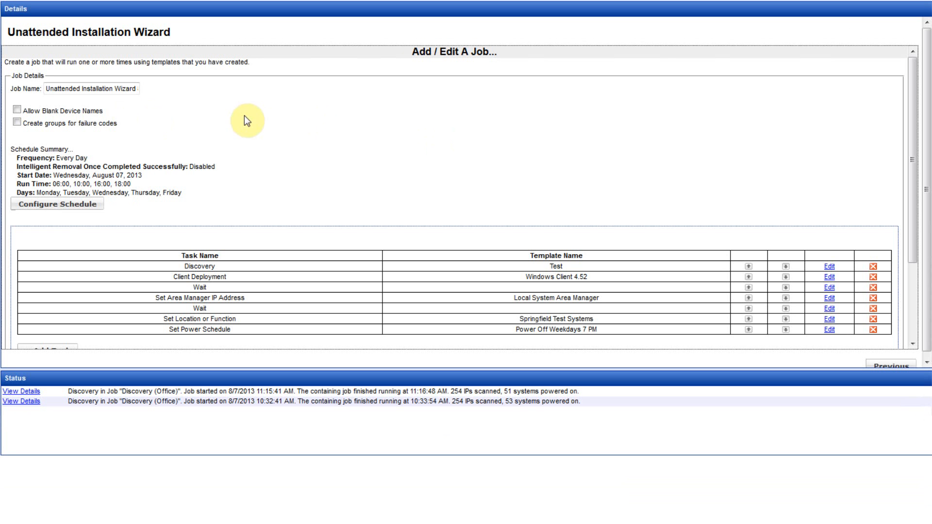
# Save the job and confirm so it appears as an Enabled Unattended Installation Wizard entry dated 8/7/2013
pyautogui.moveTo(911, 132); pyautogui.dragTo(893, 227)
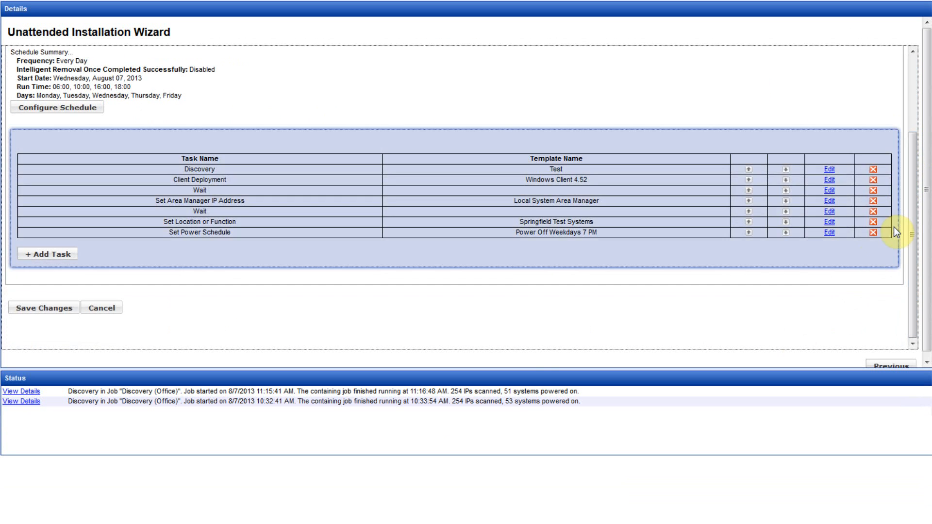
pyautogui.click(34, 310)
pyautogui.click(453, 214)
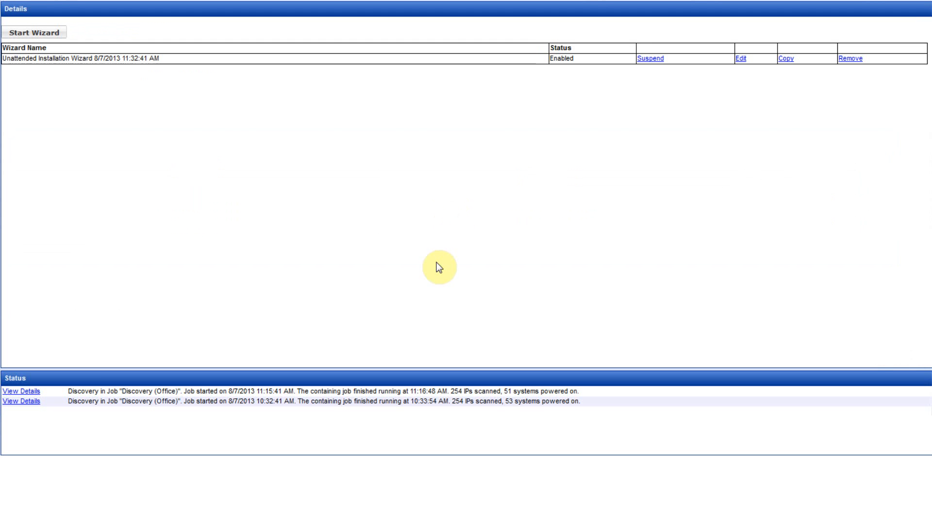